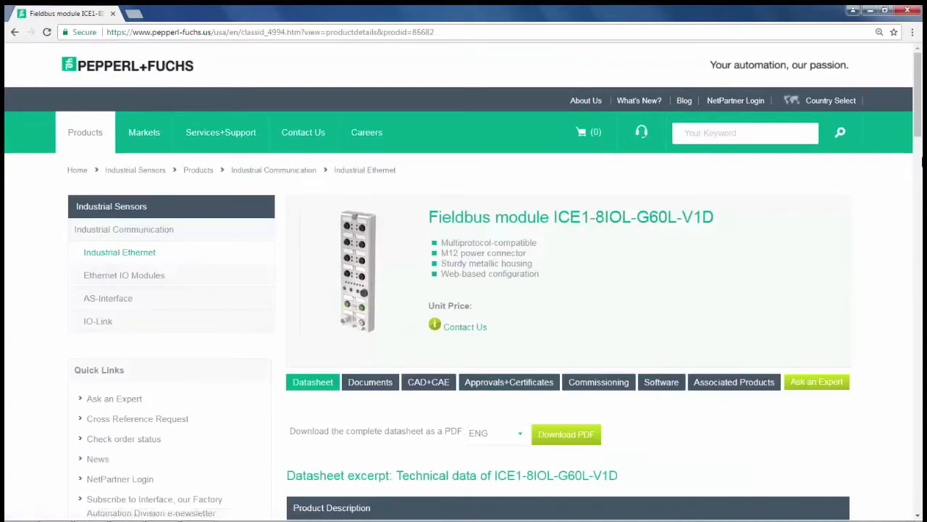
# Download the general EDS files from the Software section of the ICE1-8IOL-G60L-V1D product page
pyautogui.moveTo(918, 129); pyautogui.dragTo(918, 148)
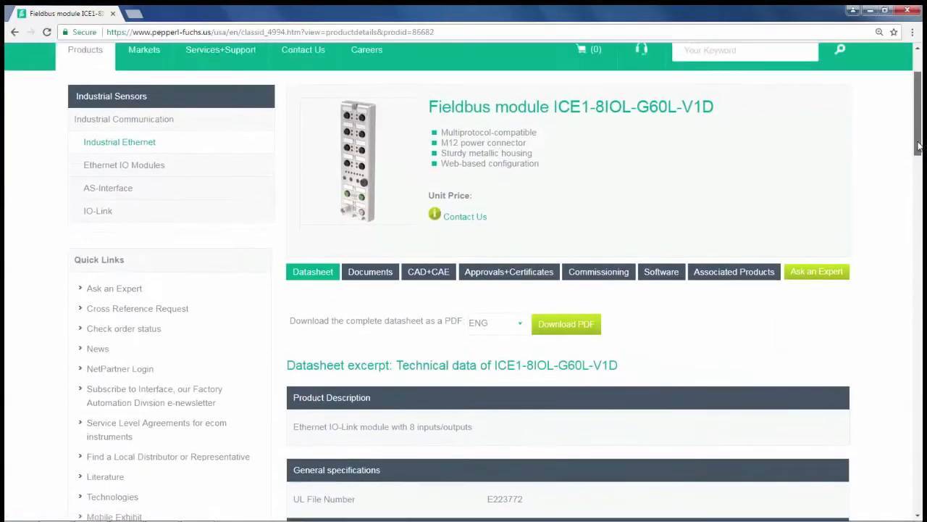
pyautogui.click(671, 277)
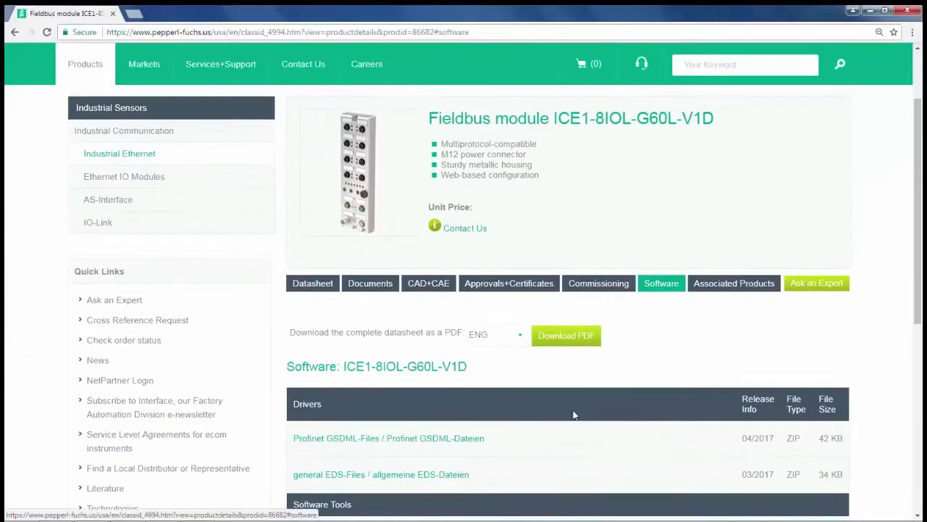
pyautogui.click(410, 475)
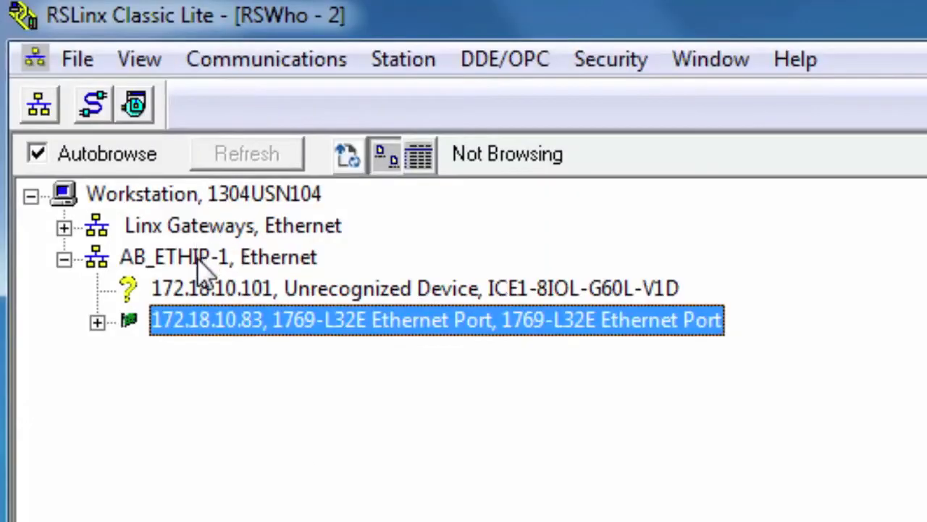
# Switch to RSLinx Classic, browse the AB_ETHIP-1 Ethernet driver and expand the 1769-L32E Ethernet port, then minimize the window
pyautogui.click(200, 259)
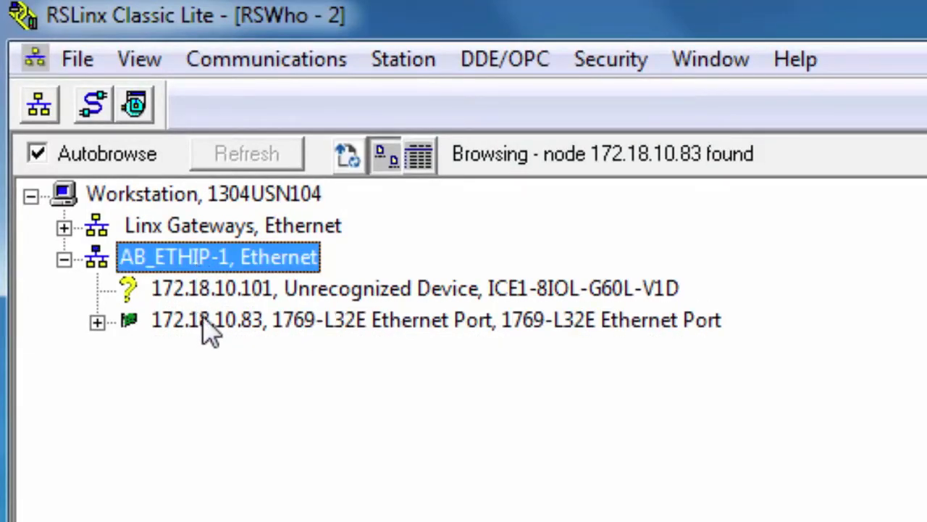
pyautogui.click(97, 321)
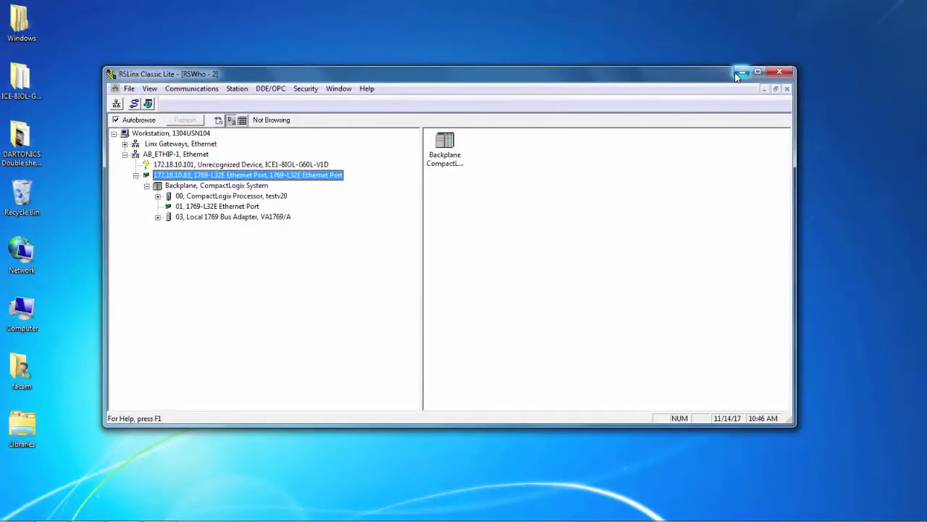
pyautogui.click(741, 72)
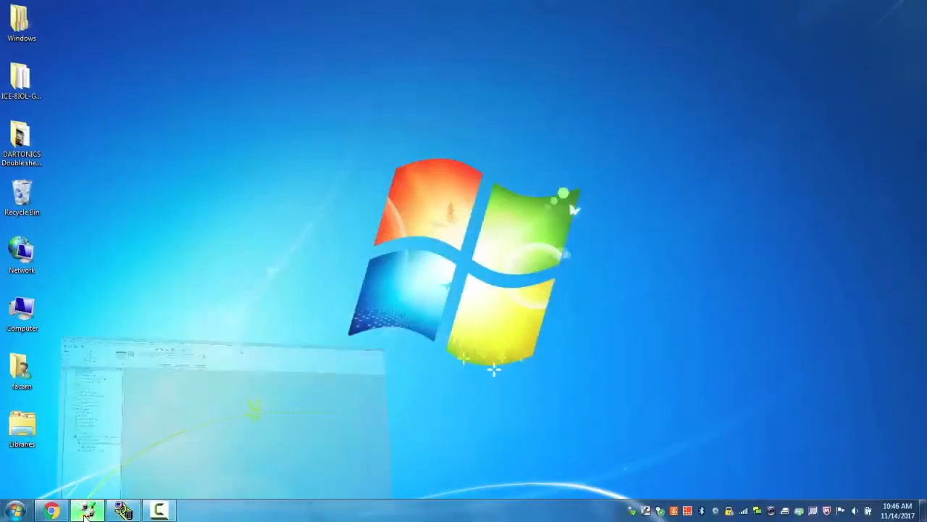
# Switch to RSLogix 5000 and start the EDS Hardware Installation Tool with the task of registering EDS files
pyautogui.click(178, 445)
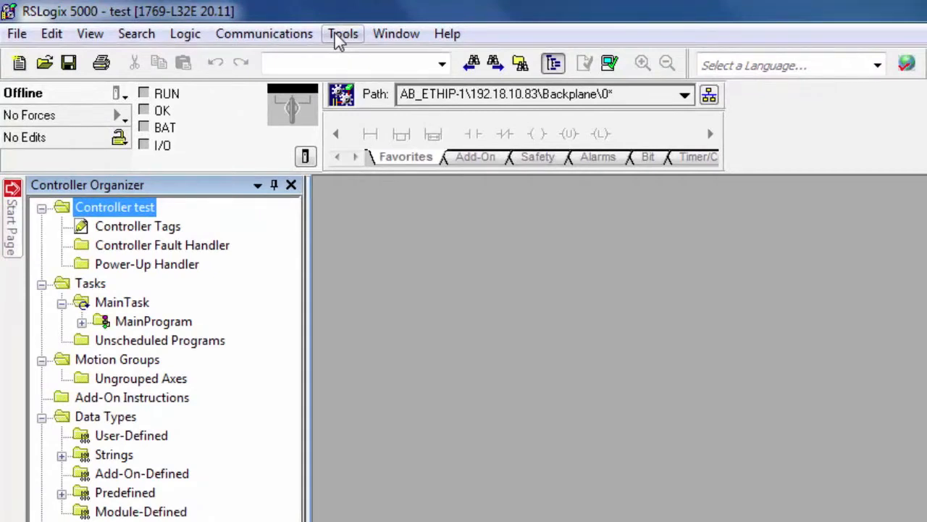
pyautogui.click(342, 34)
pyautogui.click(383, 190)
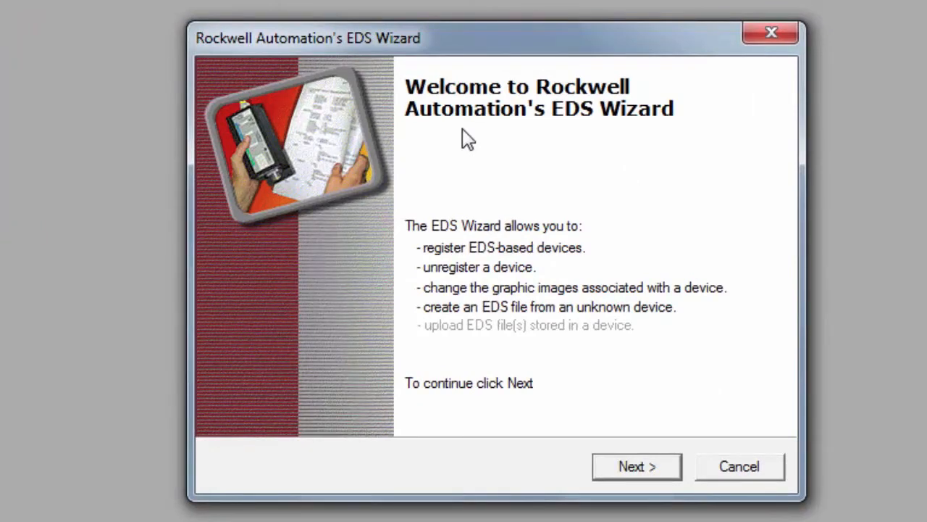
pyautogui.click(638, 466)
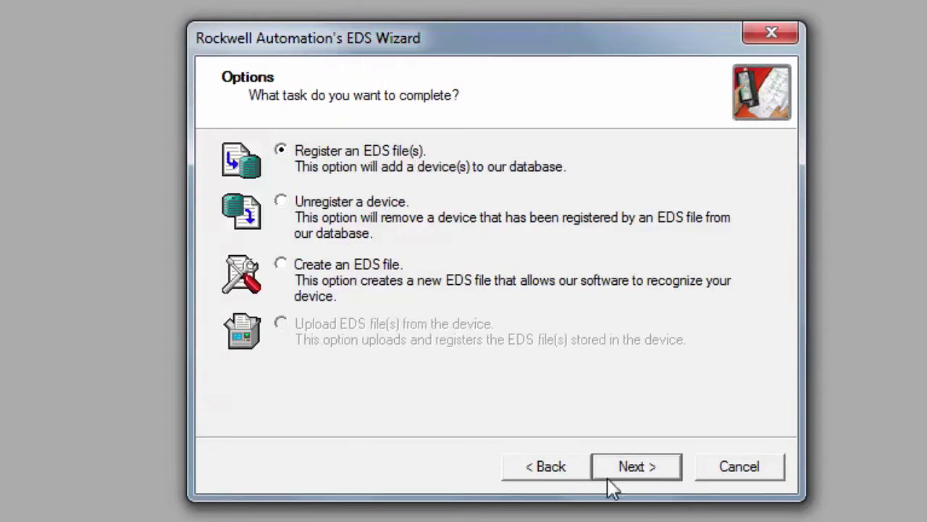
pyautogui.click(644, 468)
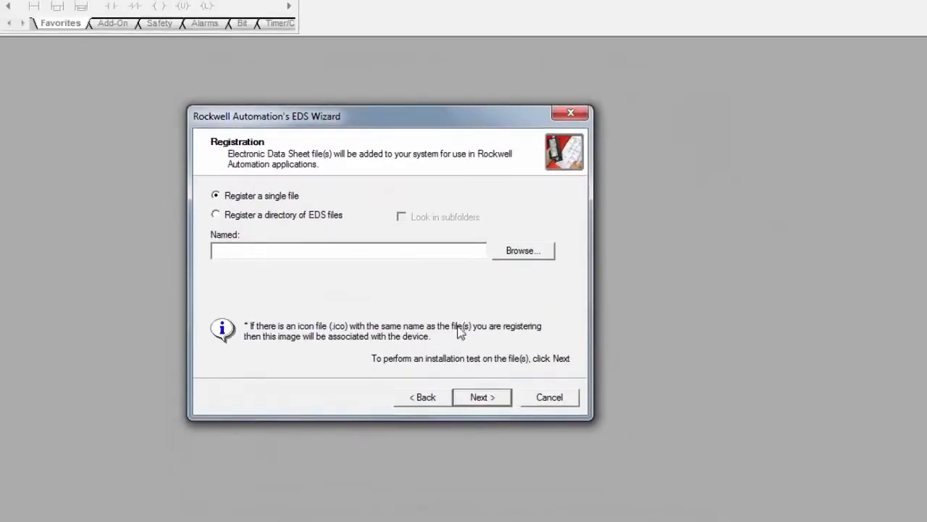
# Register the whole directory of EDS files from the desktop folder ICE-8IOL-G60L-V1D, keeping the default device icons
pyautogui.click(216, 215)
pyautogui.click(518, 254)
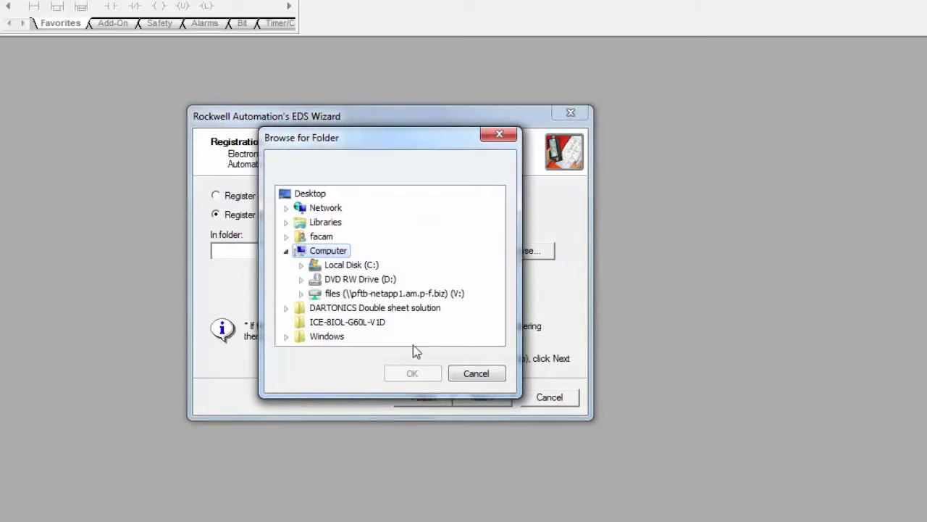
pyautogui.click(349, 323)
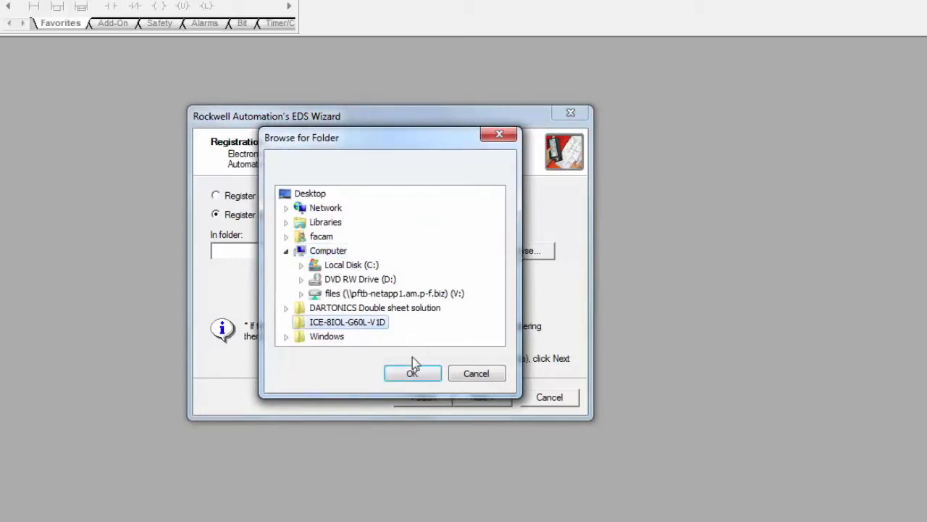
pyautogui.click(424, 376)
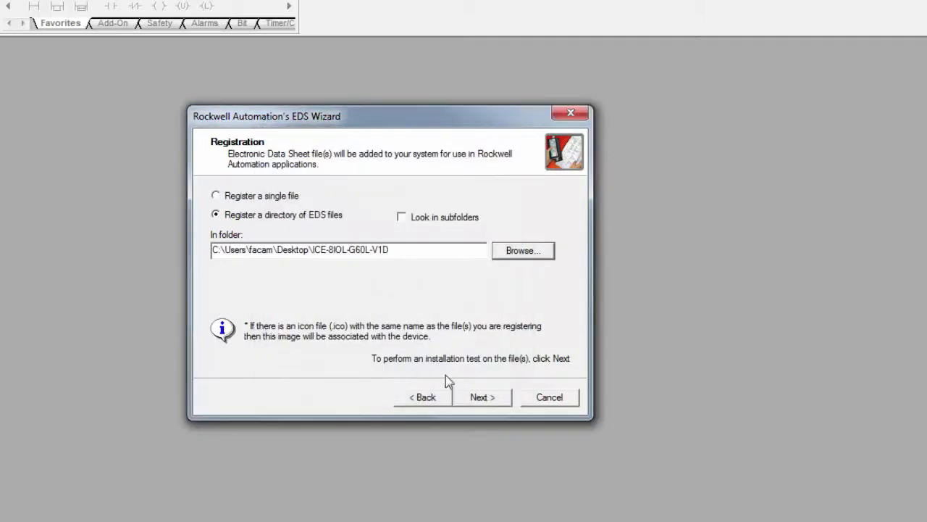
pyautogui.click(487, 397)
pyautogui.click(488, 397)
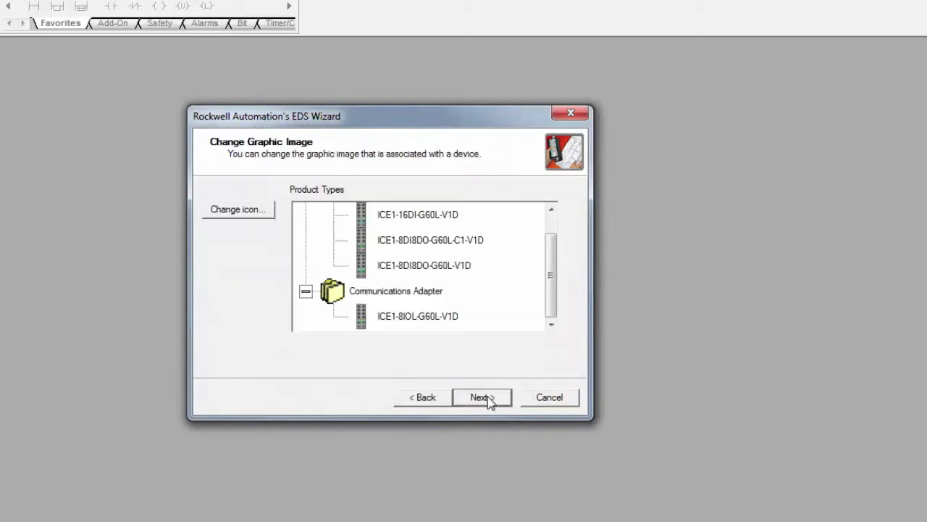
pyautogui.click(488, 398)
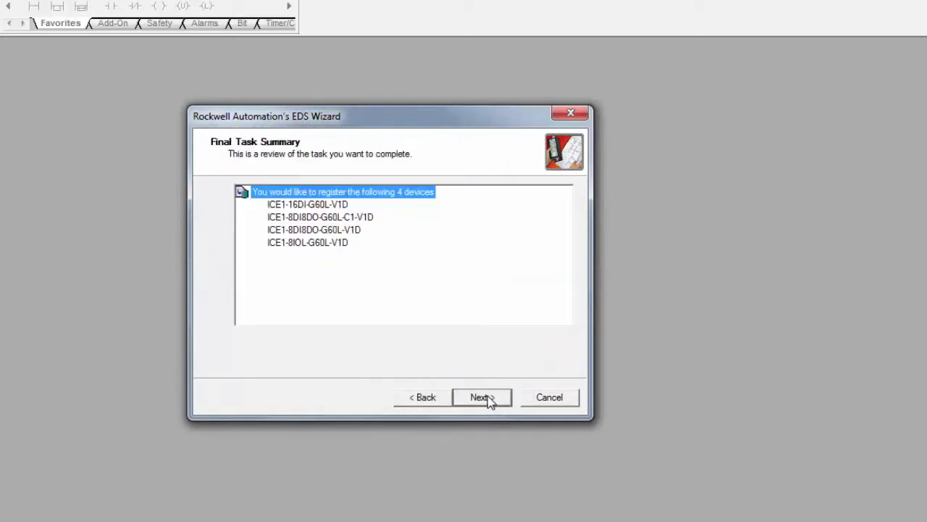
pyautogui.click(482, 397)
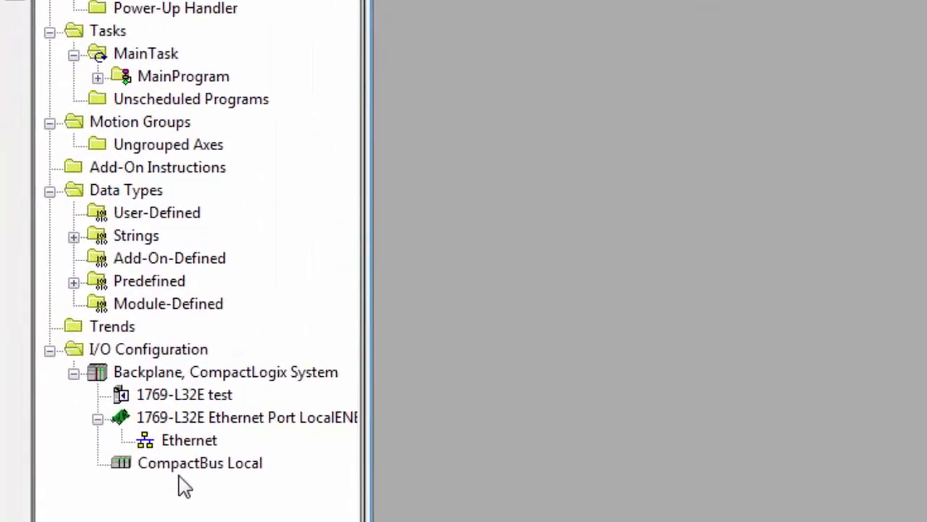
# Create a new Pepperl + Fuchs ICE1-8IOL-G60L-V1D module, catalog number 295313, on the controller's Ethernet network
pyautogui.rightClick(179, 441)
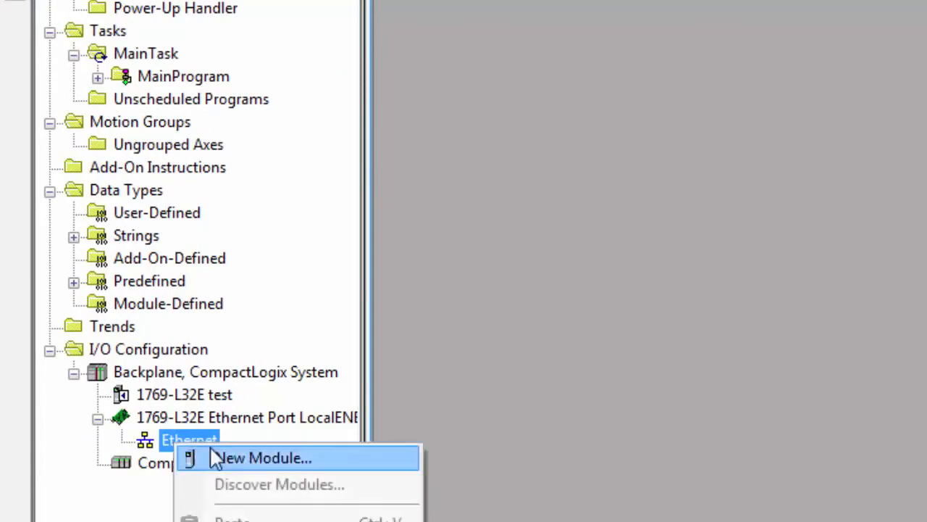
pyautogui.click(229, 460)
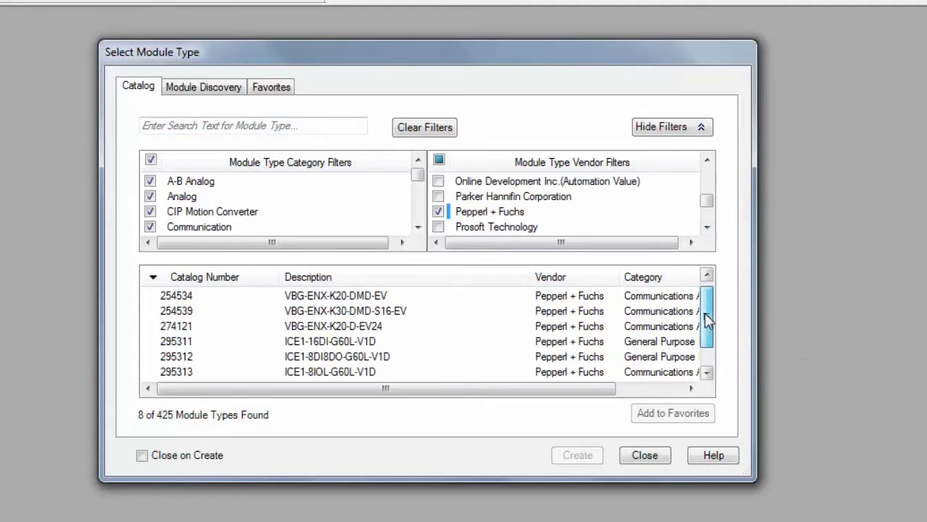
pyautogui.scroll(-1, 707, 318)
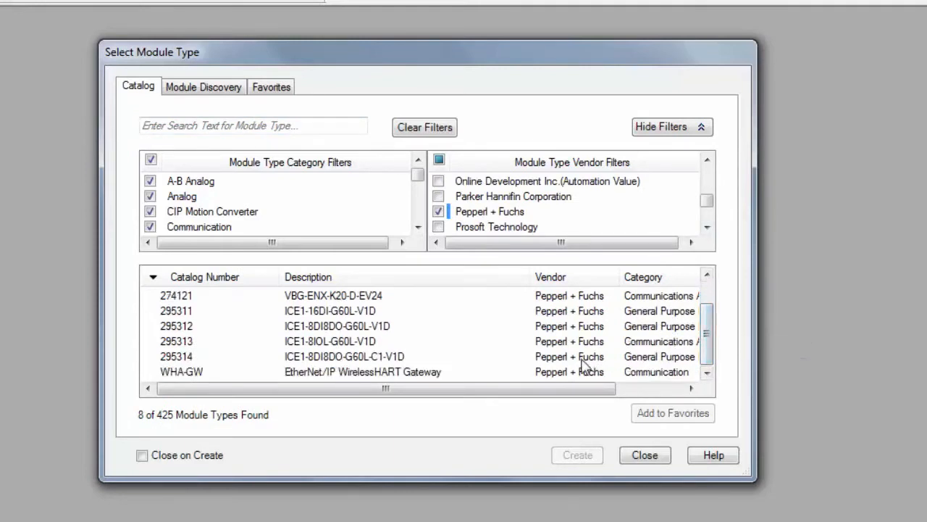
pyautogui.click(352, 341)
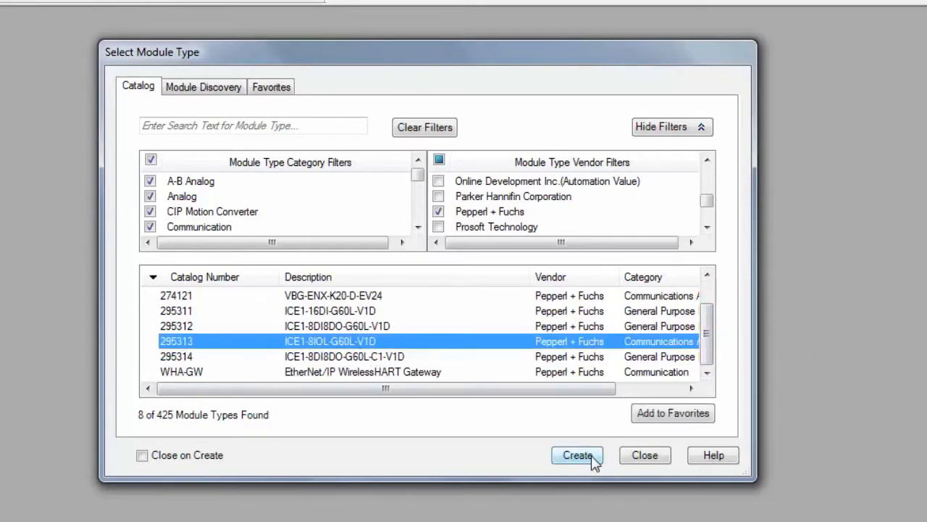
pyautogui.click(591, 459)
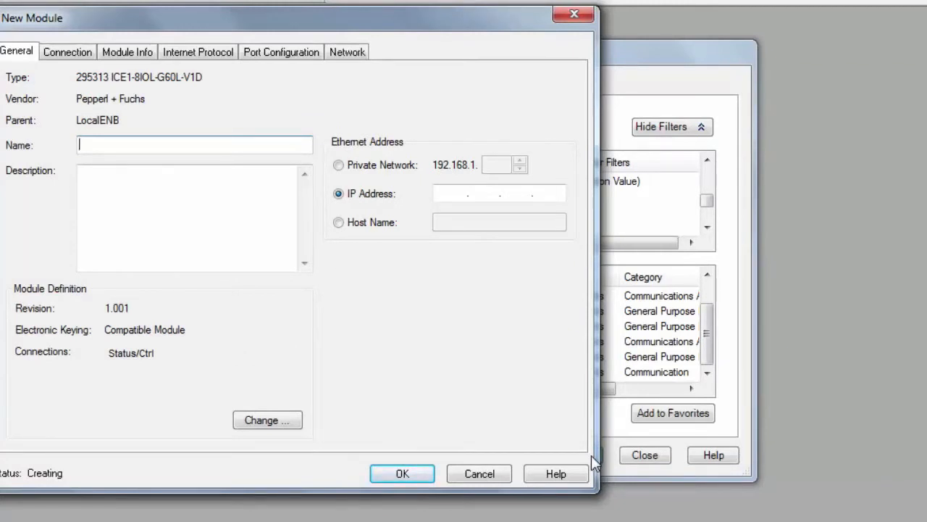
# Name the new module IOL1 and set its IP address to 172.18.10.101
pyautogui.write('IOL1')
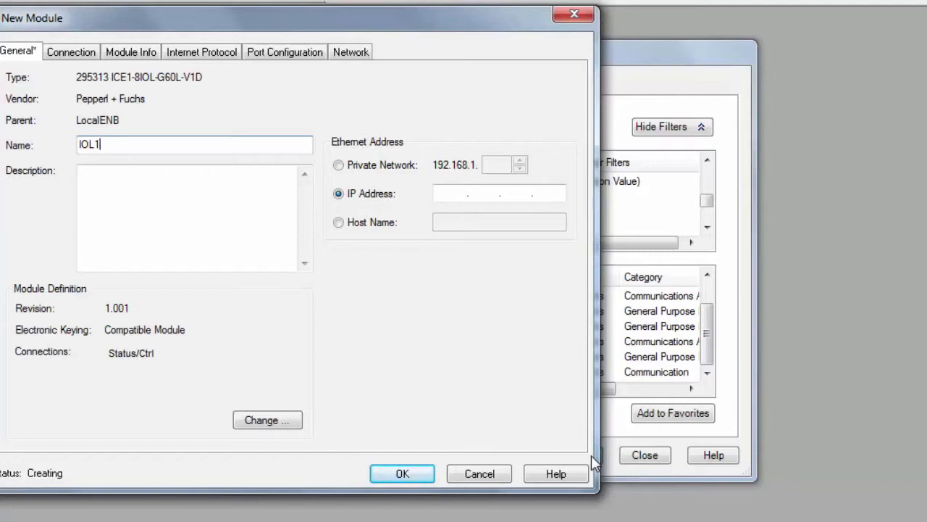
pyautogui.click(449, 193)
pyautogui.write('172.18.10')
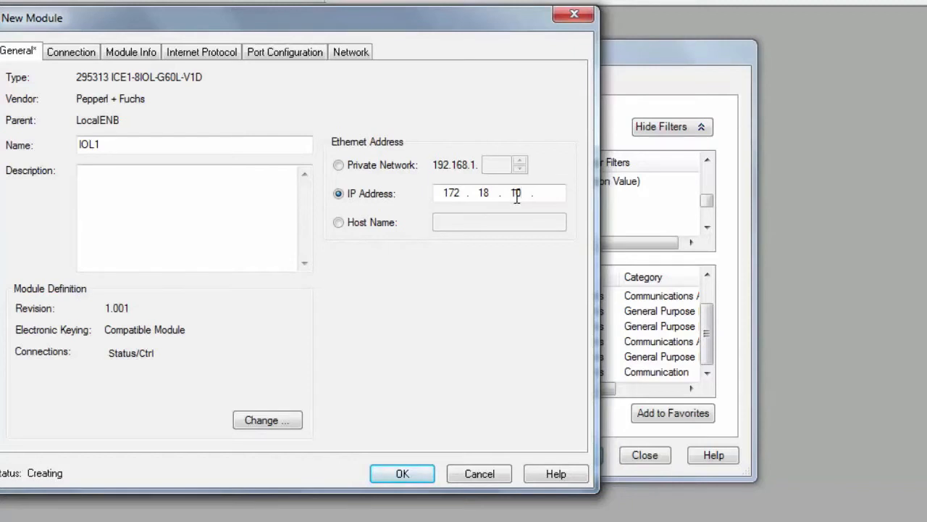
pyautogui.write('.100')
# Set the connection in the module definition to Status/Ctrl + IOL4 + IOL State/Event, widening the dialog and its Name column
pyautogui.click(266, 420)
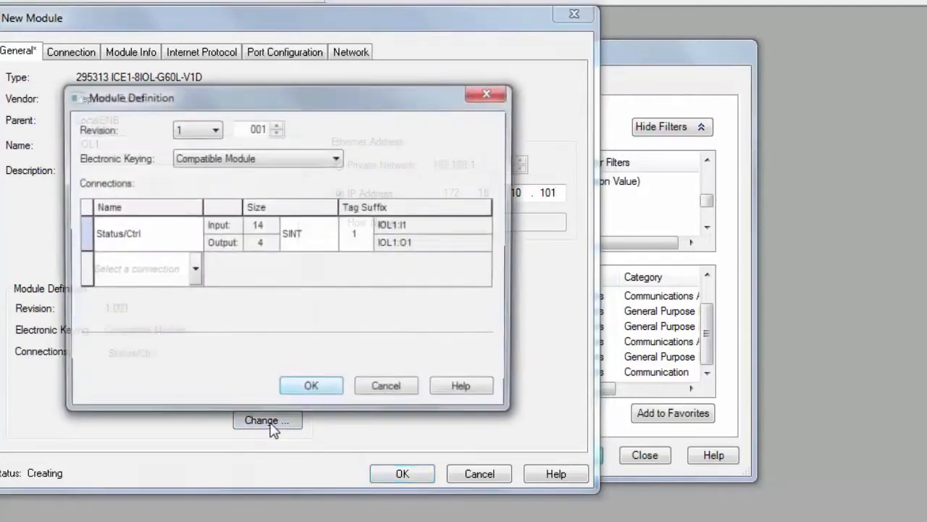
pyautogui.moveTo(513, 266); pyautogui.dragTo(723, 267)
pyautogui.moveTo(271, 207); pyautogui.dragTo(343, 205)
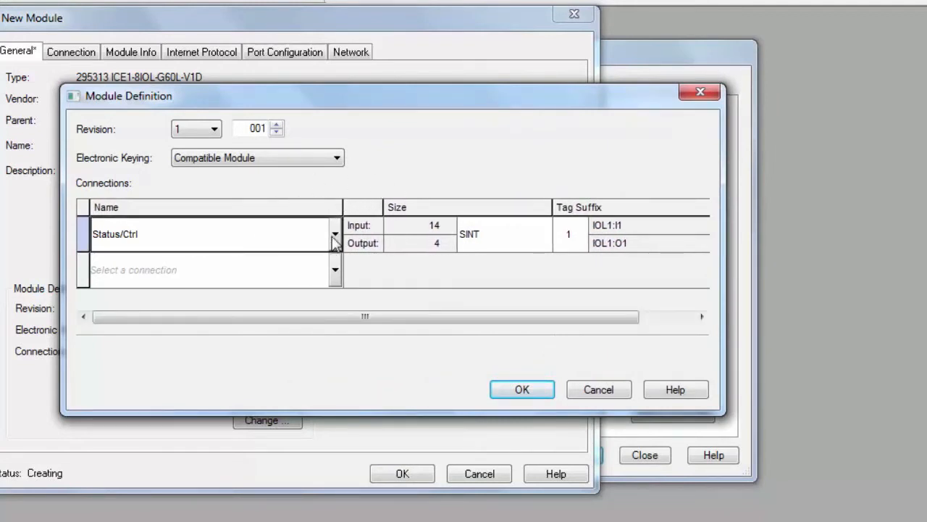
pyautogui.click(334, 234)
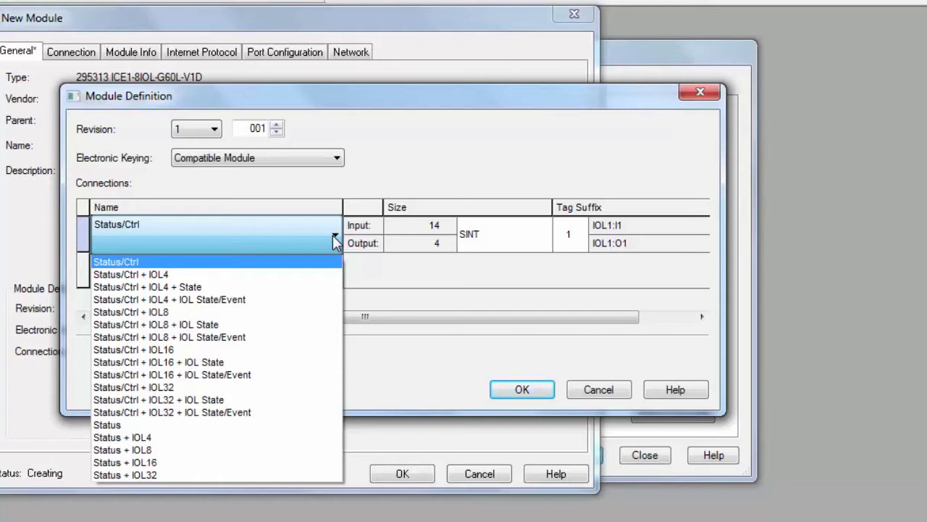
pyautogui.click(224, 301)
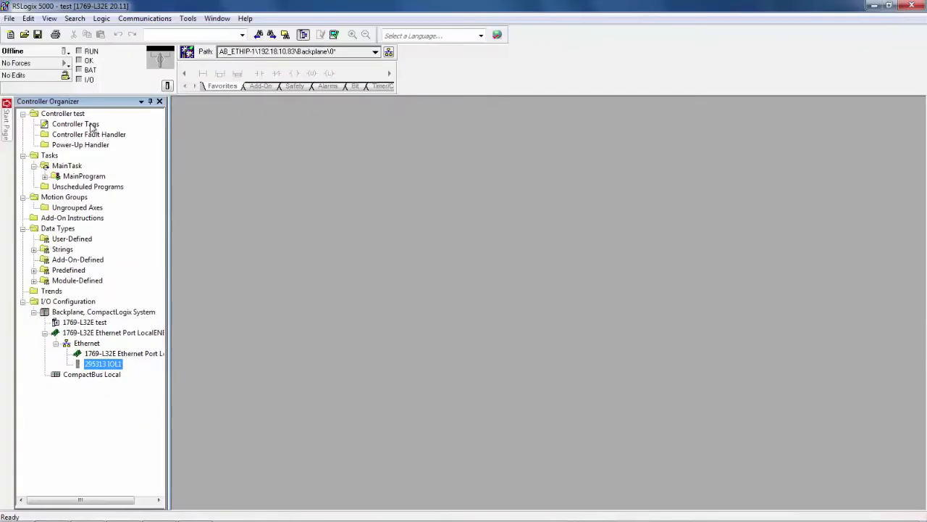
# Open the controller tags and examine the data members under the IOL1:I1 input tag
pyautogui.doubleClick(93, 128)
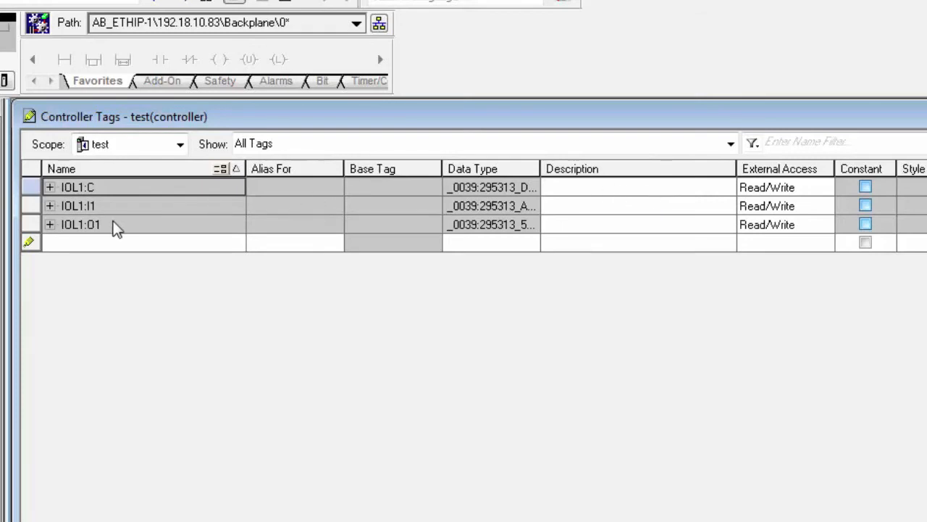
pyautogui.click(51, 207)
pyautogui.click(61, 245)
pyautogui.click(62, 243)
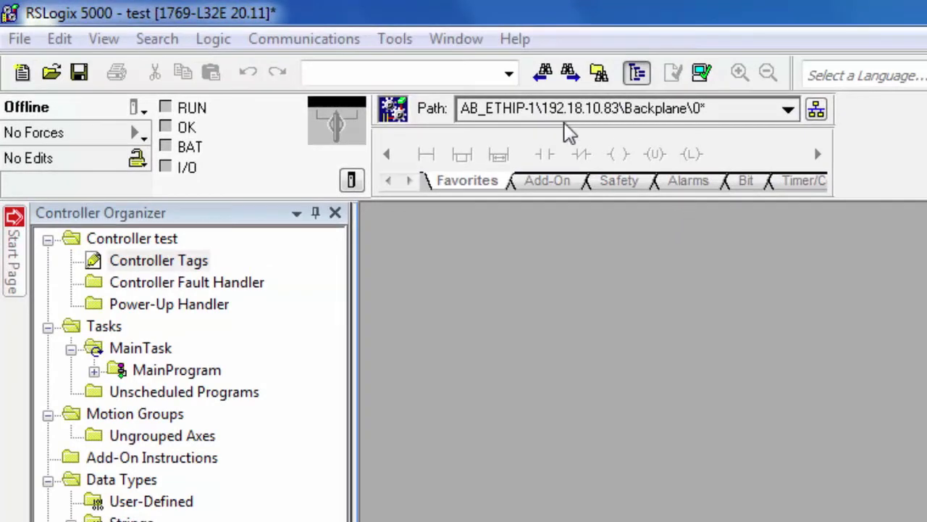
# Import the tag file Status-Control+IOL4+Sts+Event_mode1.csv from the ICE-8IOL-G60L-V1D folder, overwriting existing tags and comments
pyautogui.click(398, 42)
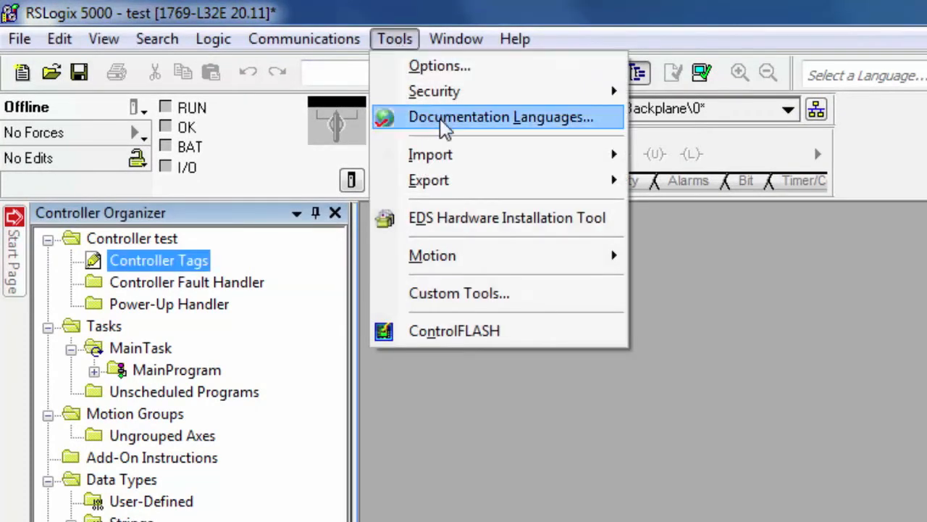
pyautogui.moveTo(458, 161)
pyautogui.click(725, 154)
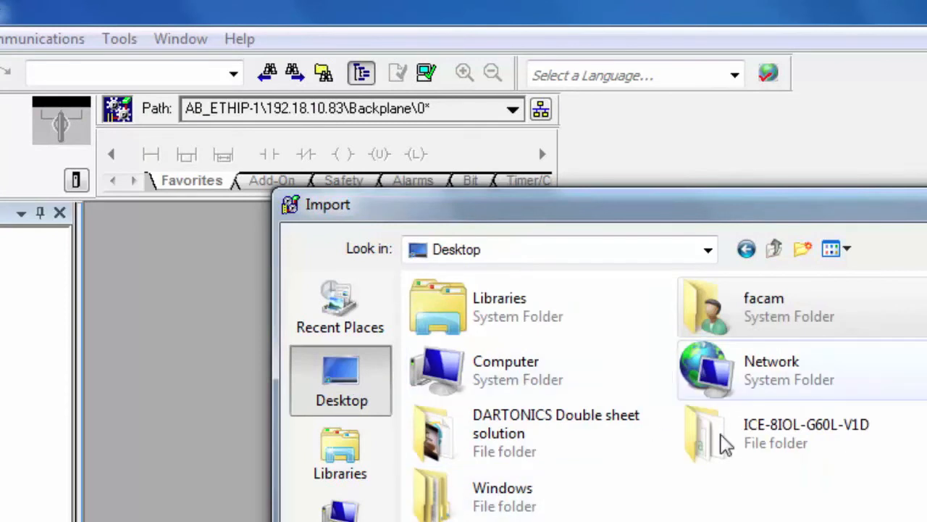
pyautogui.doubleClick(755, 450)
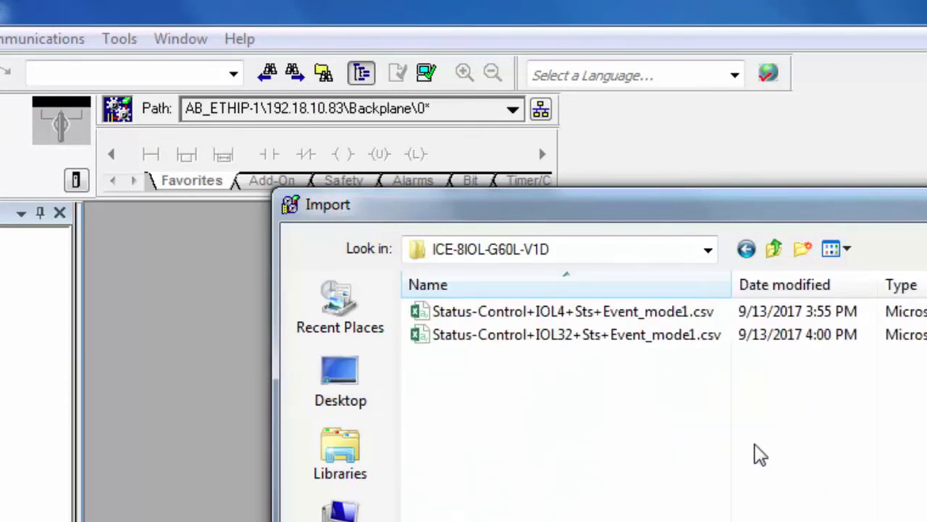
pyautogui.click(578, 318)
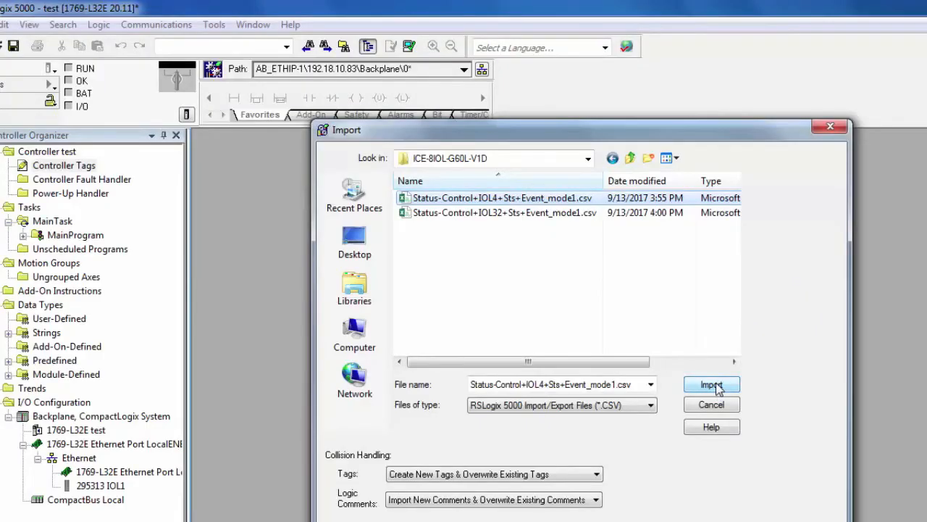
pyautogui.click(714, 384)
# Open the controller tags and check the imported descriptions of the IOL1:I1.Data members
pyautogui.doubleClick(64, 165)
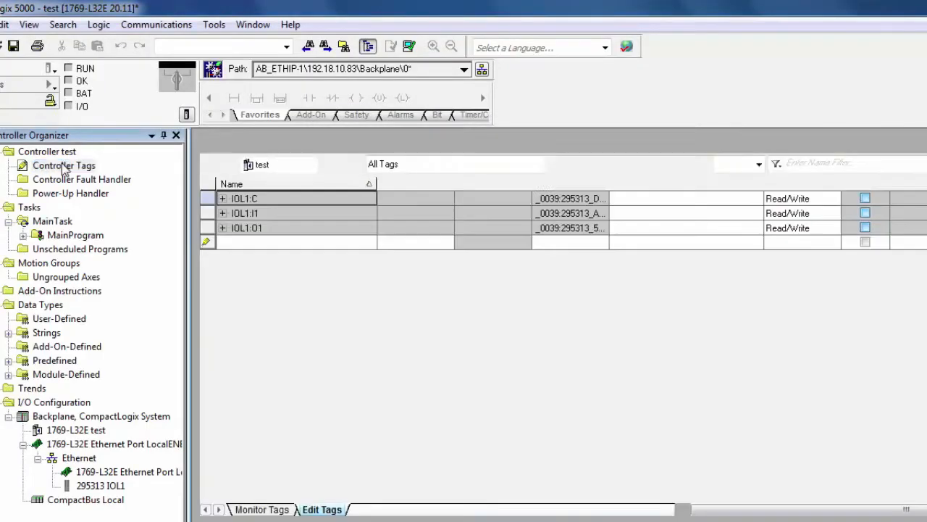
pyautogui.click(223, 213)
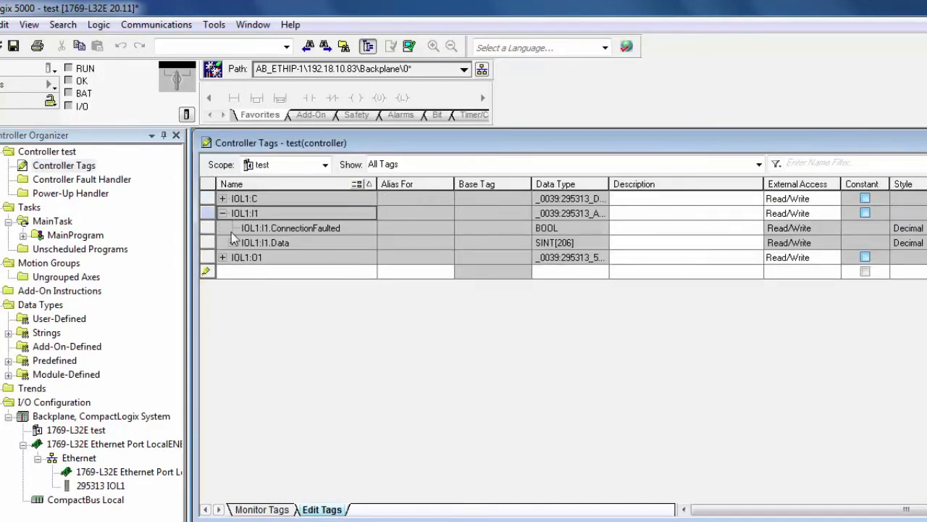
pyautogui.click(233, 243)
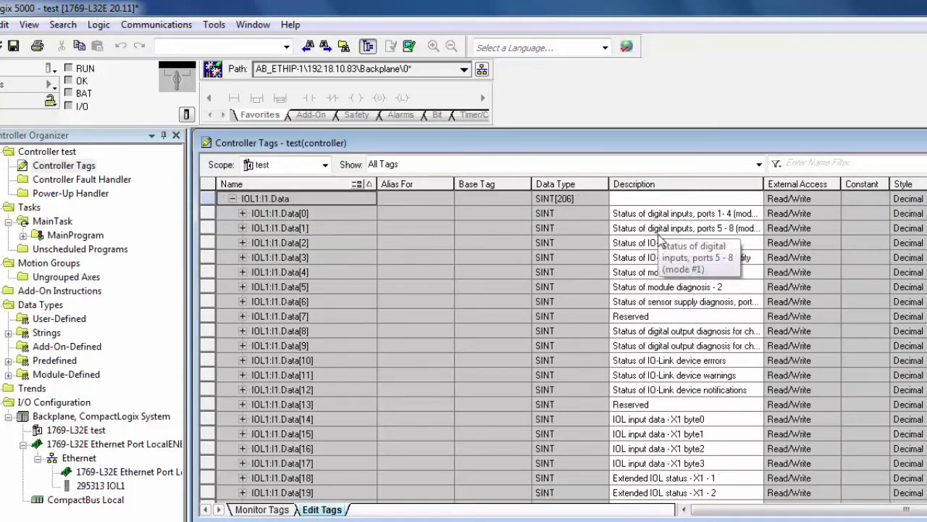
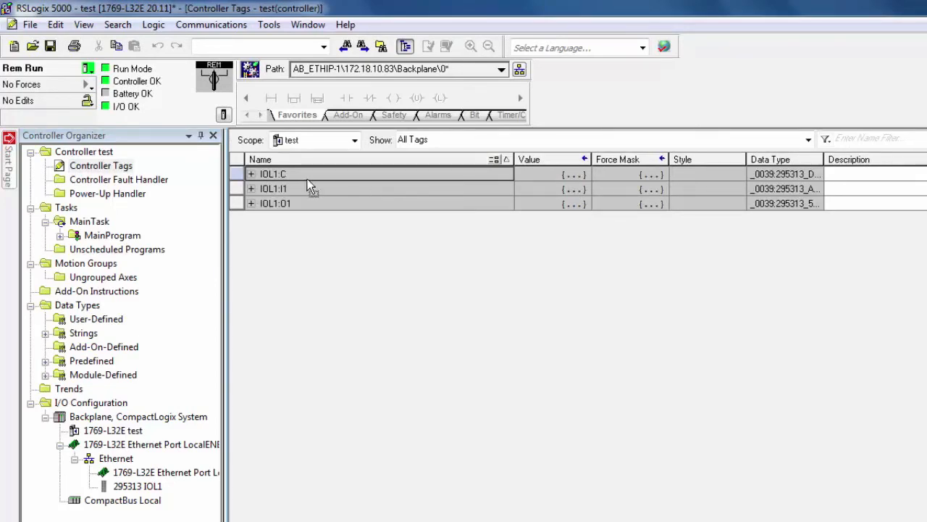
# Set the IOL1:C.IOL_Port_1_Configuration value to 4 so that port 1 operates in IO-Link mode
pyautogui.click(251, 174)
pyautogui.scroll(-8, 377, 326)
pyautogui.scroll(-5, 577, 341)
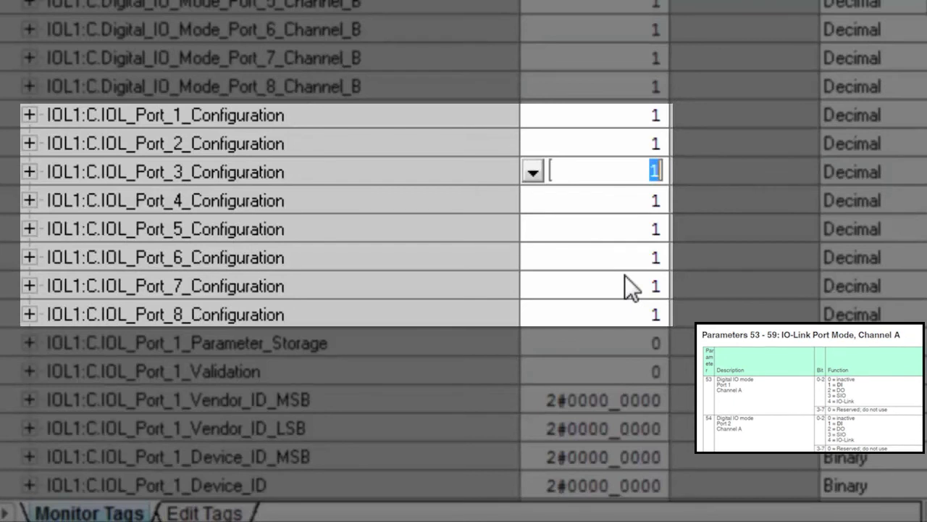
pyautogui.click(594, 111)
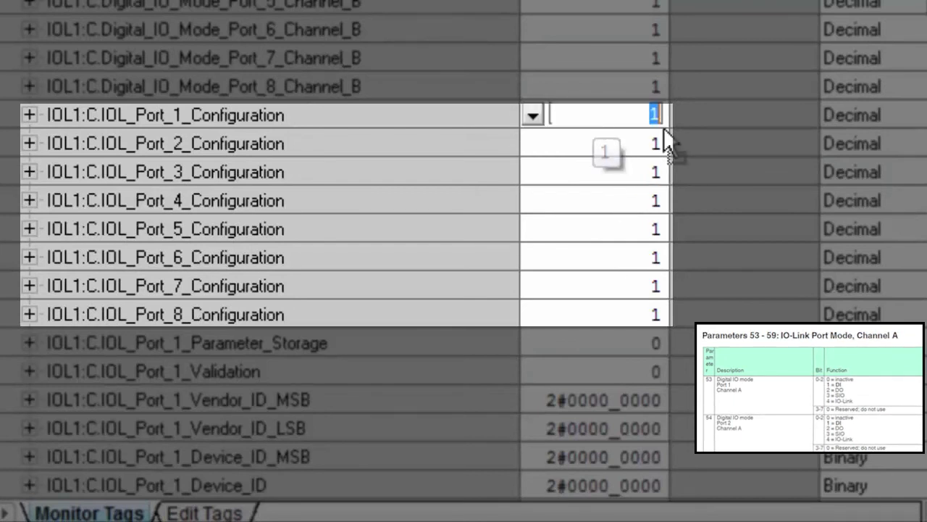
pyautogui.write('4')
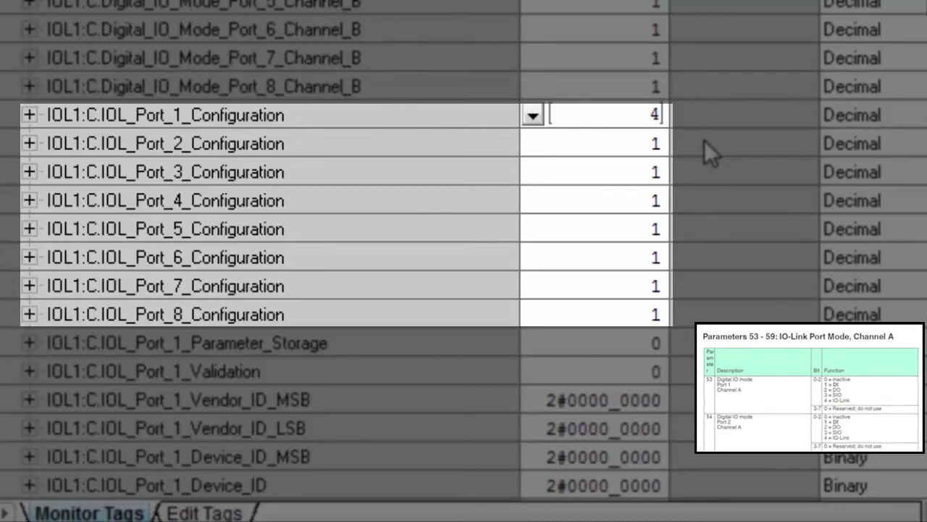
pyautogui.press('Return')
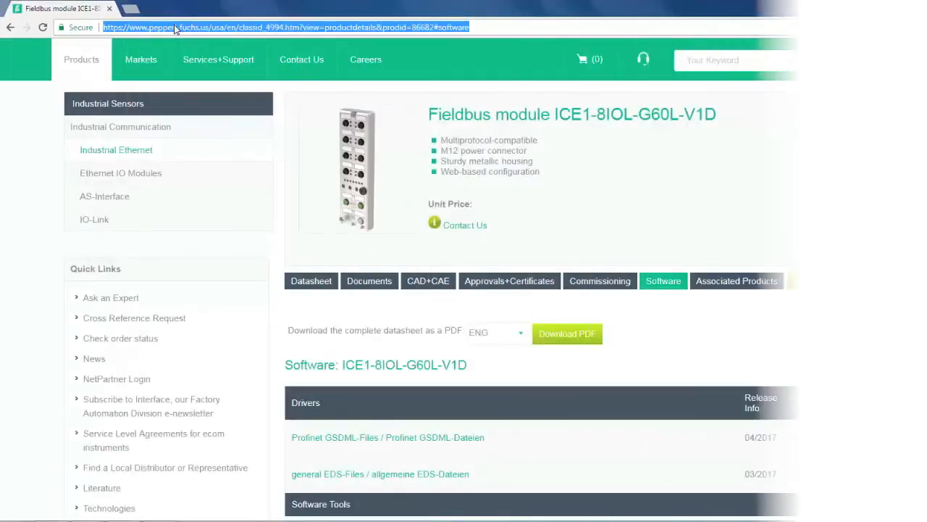
# Switch to the browser, open the module's web server at 172.18.10.101, and review its status and port information
pyautogui.write('172.18')
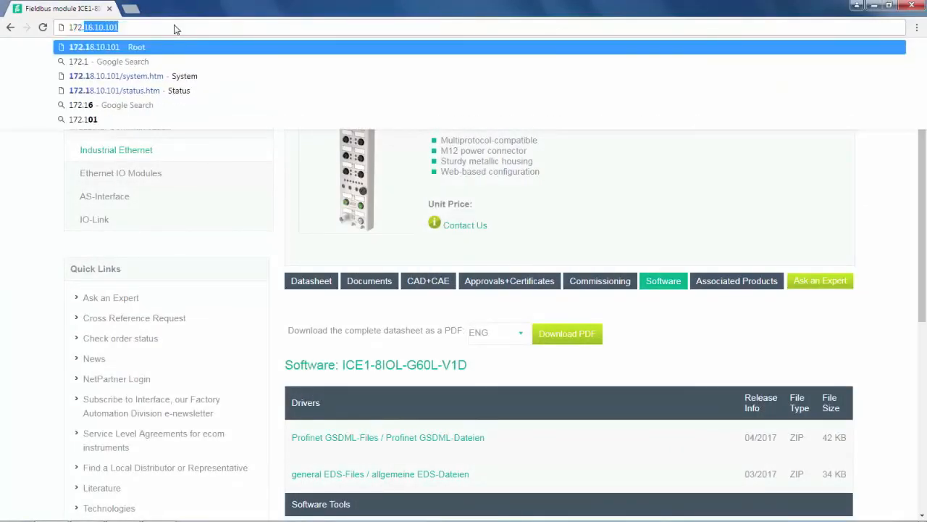
pyautogui.write('.10')
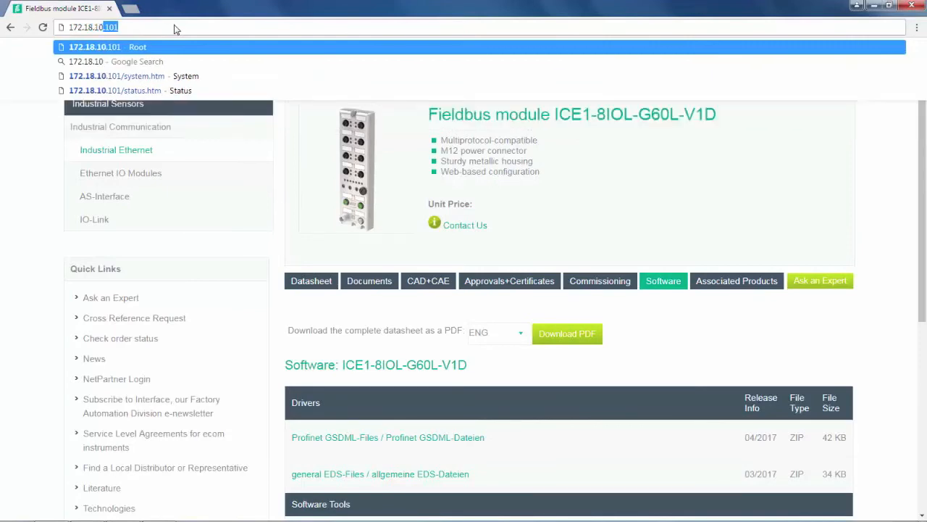
pyautogui.press('Return')
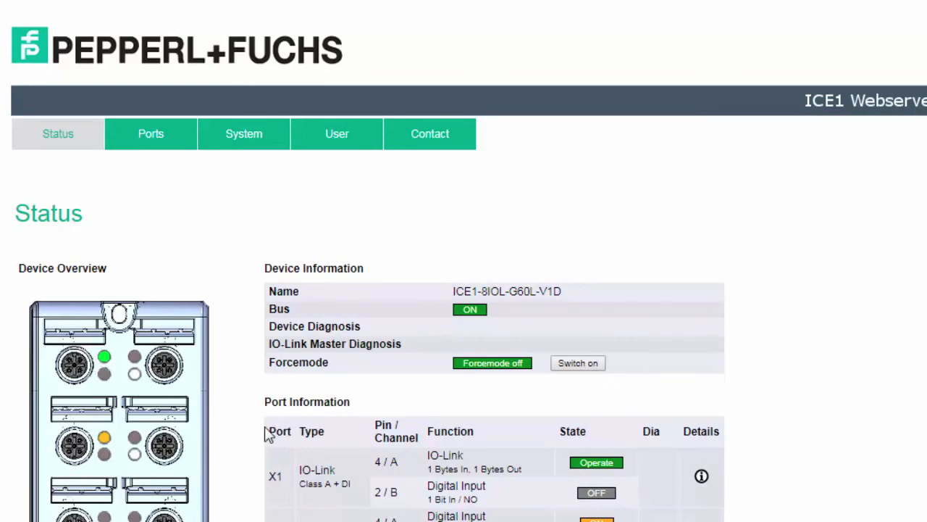
pyautogui.scroll(-2, 290, 435)
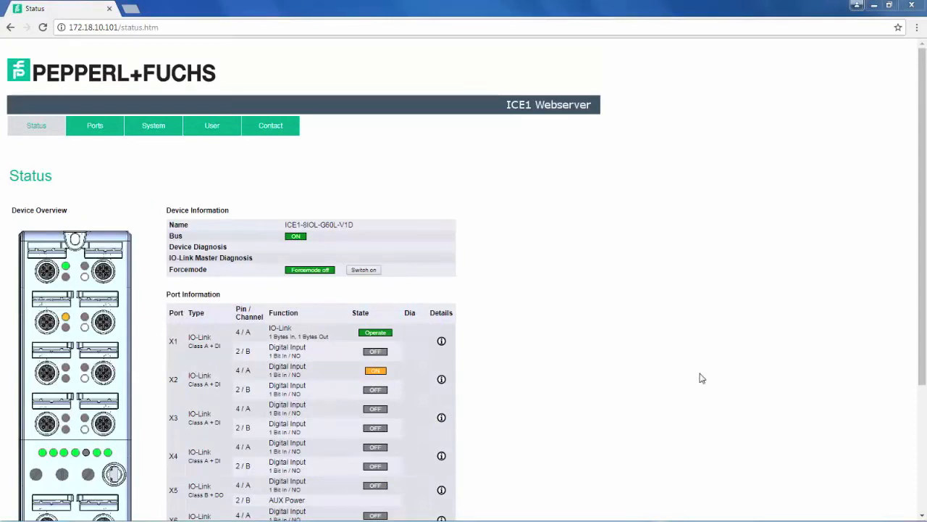
pyautogui.click(92, 131)
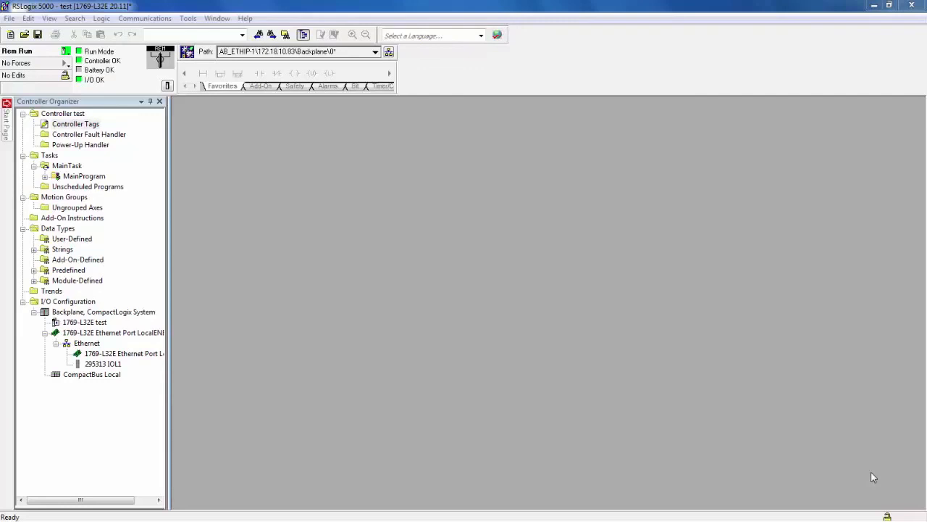
# Return to RSLogix 5000 and select the port X1 input bytes IOL1:I1.Data[14] through Data[17] in the controller tags
pyautogui.doubleClick(73, 124)
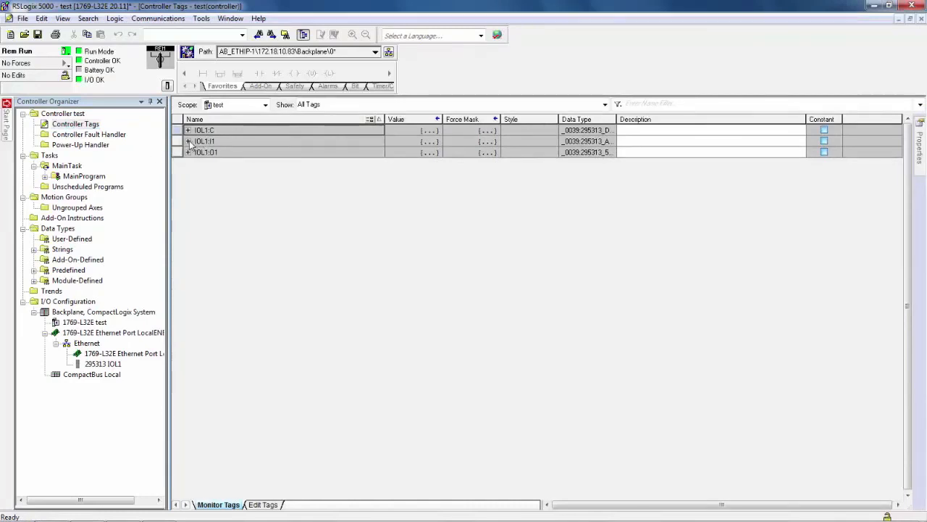
pyautogui.click(188, 142)
pyautogui.click(195, 163)
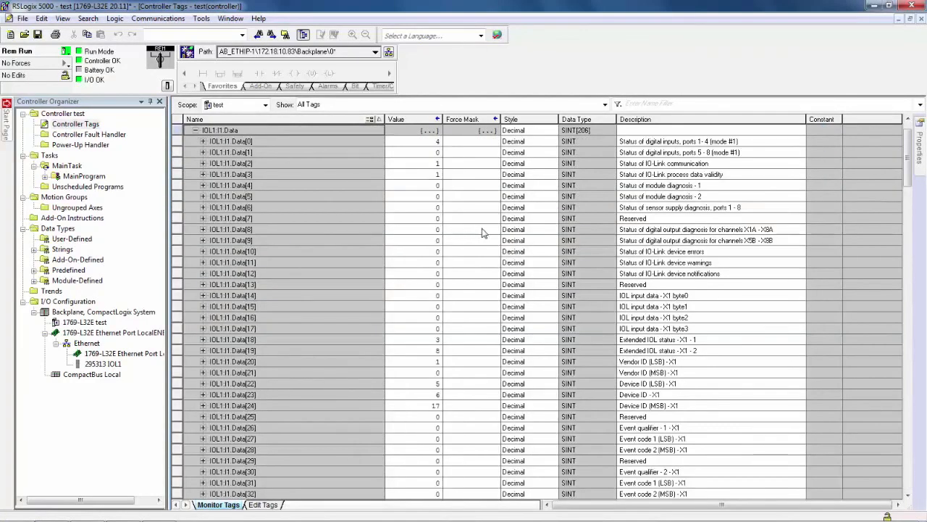
pyautogui.click(178, 294)
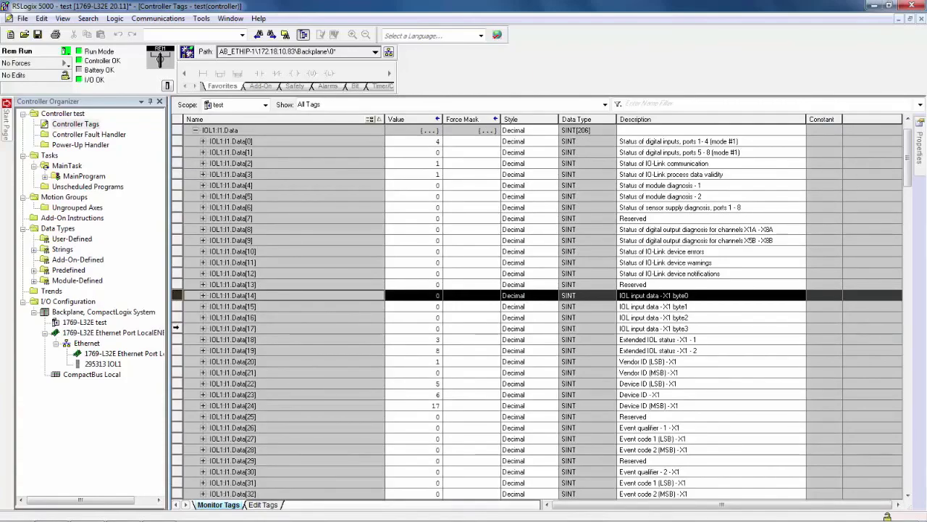
pyautogui.keyDown('shift'); pyautogui.click(176, 327); pyautogui.keyUp('shift')
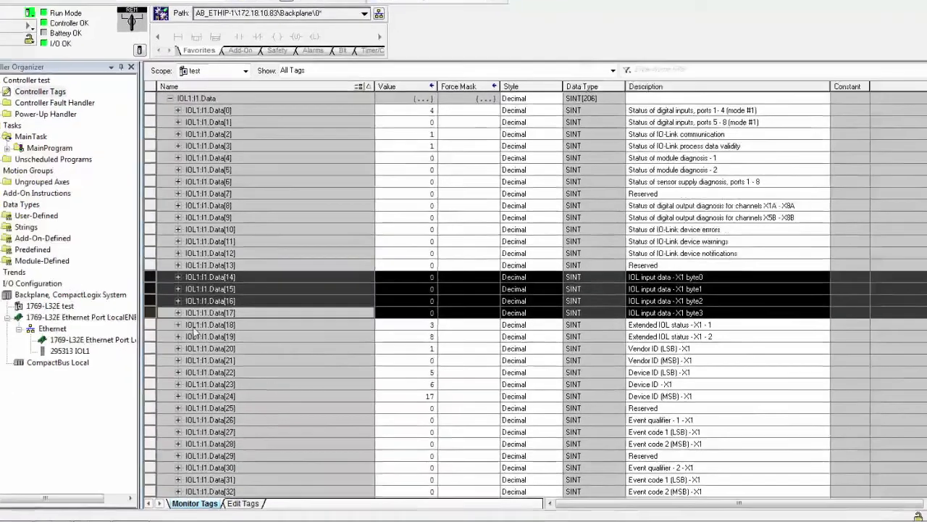